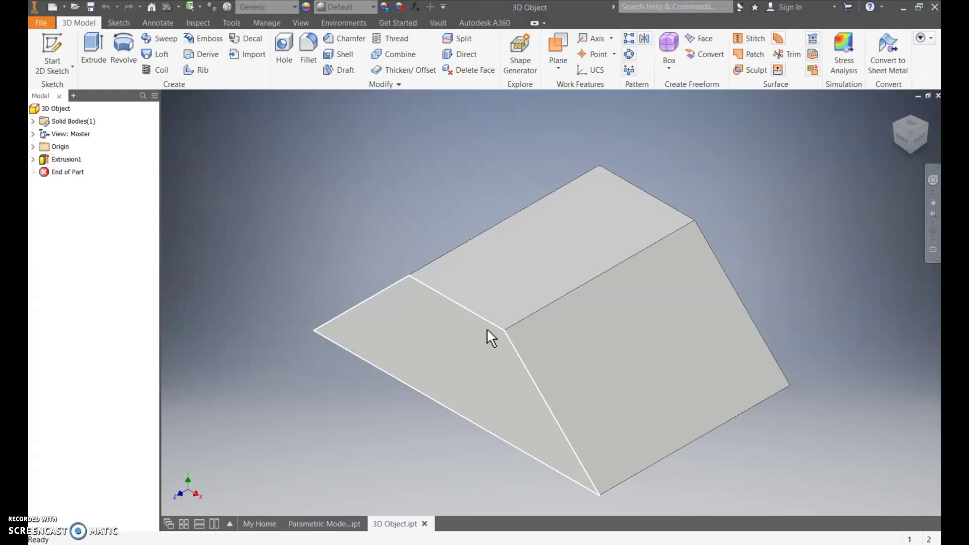
Step: Pick the edge and sloped faces of the trapezoid part, then clear the selection
left_click(491, 326)
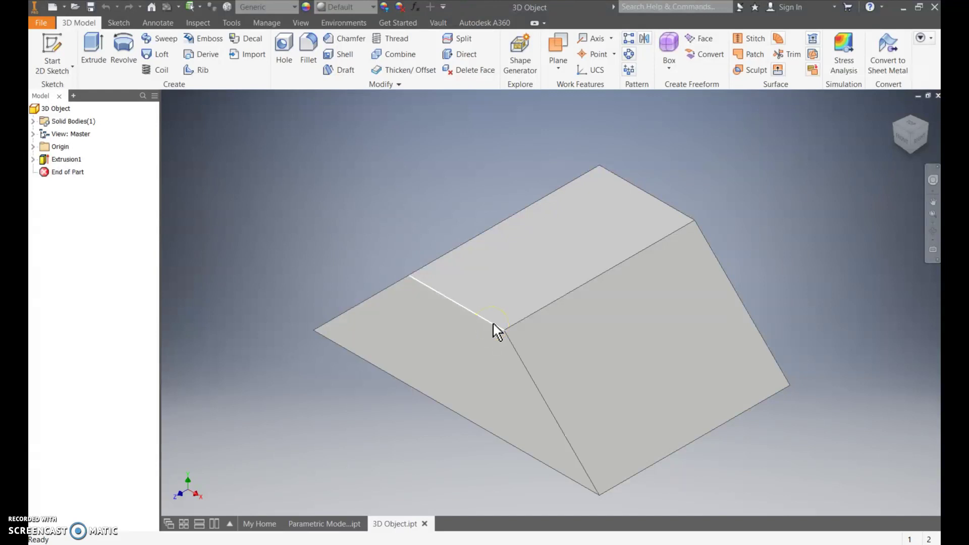
mouse_move(390, 533)
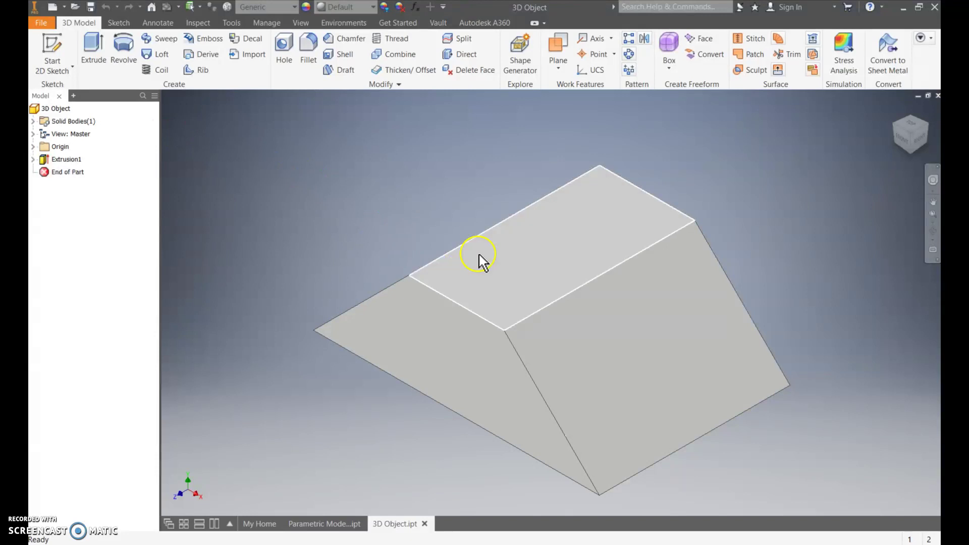
left_click(539, 341)
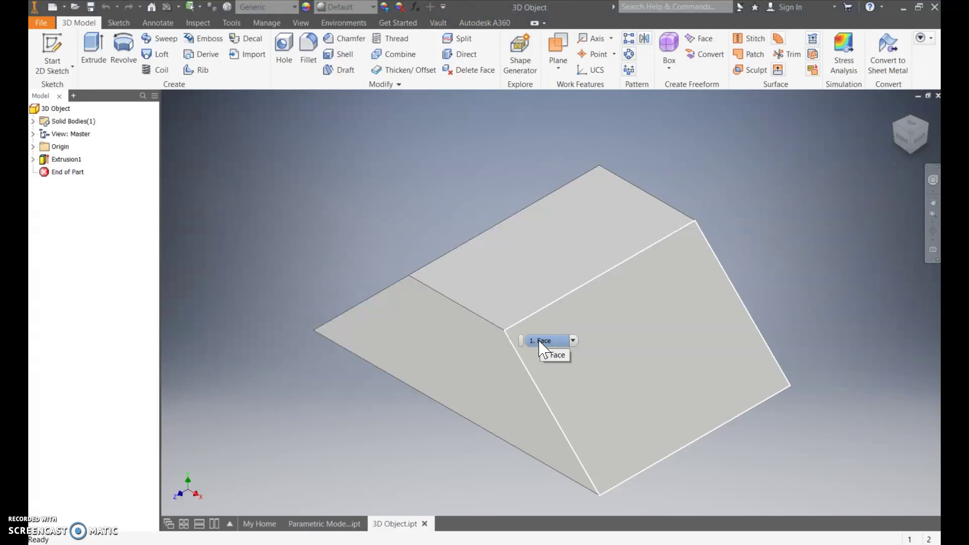
left_click(514, 356)
left_click(420, 348)
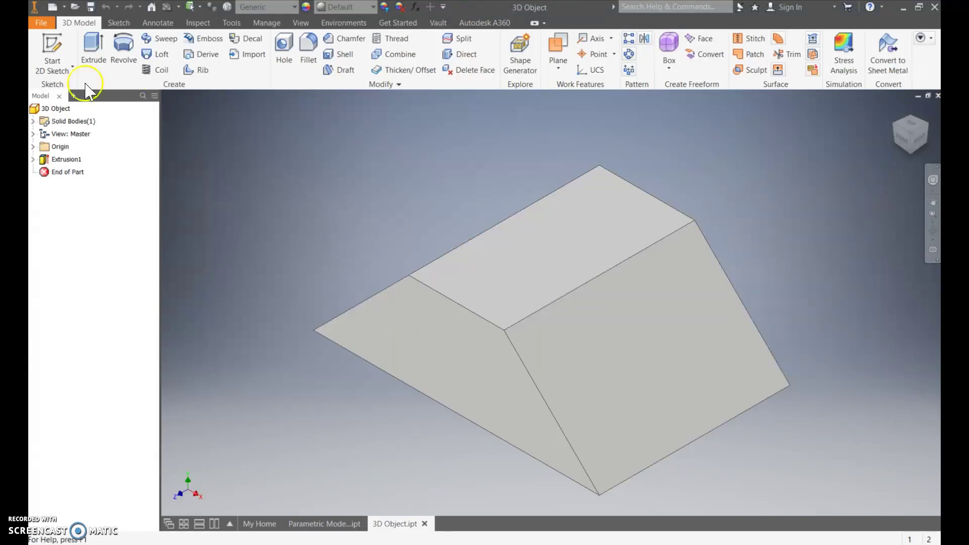
Step: Create a new blank drawing, Drawing3, from the drawing template
left_click(41, 24)
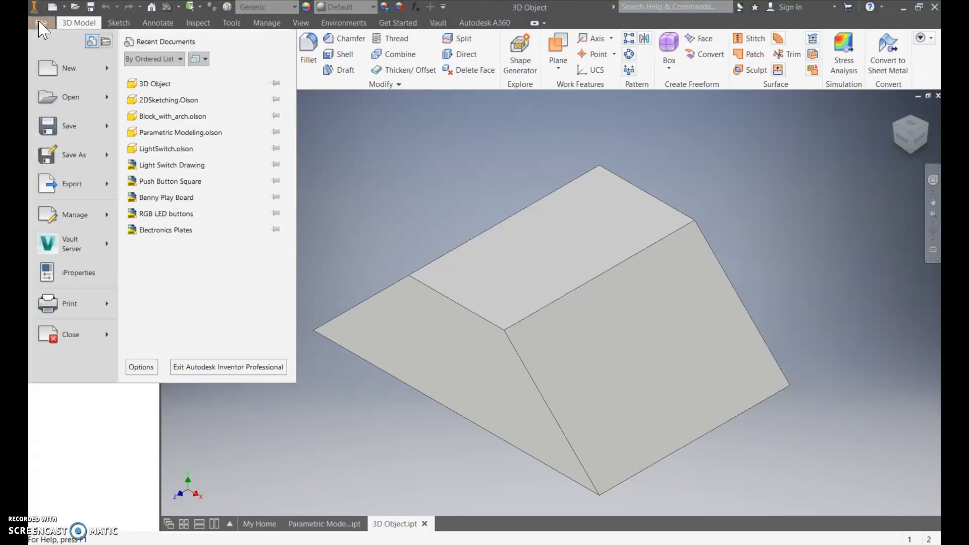
left_click(105, 67)
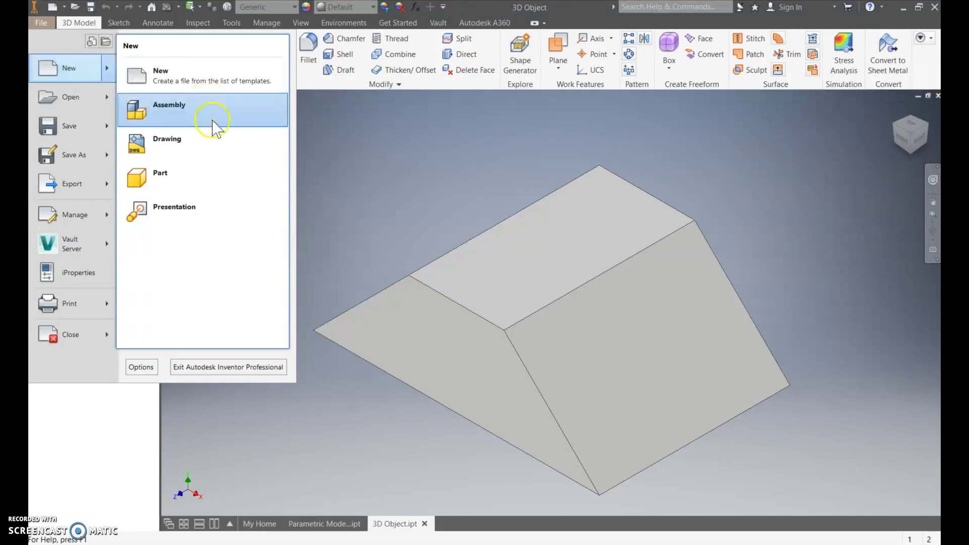
left_click(224, 146)
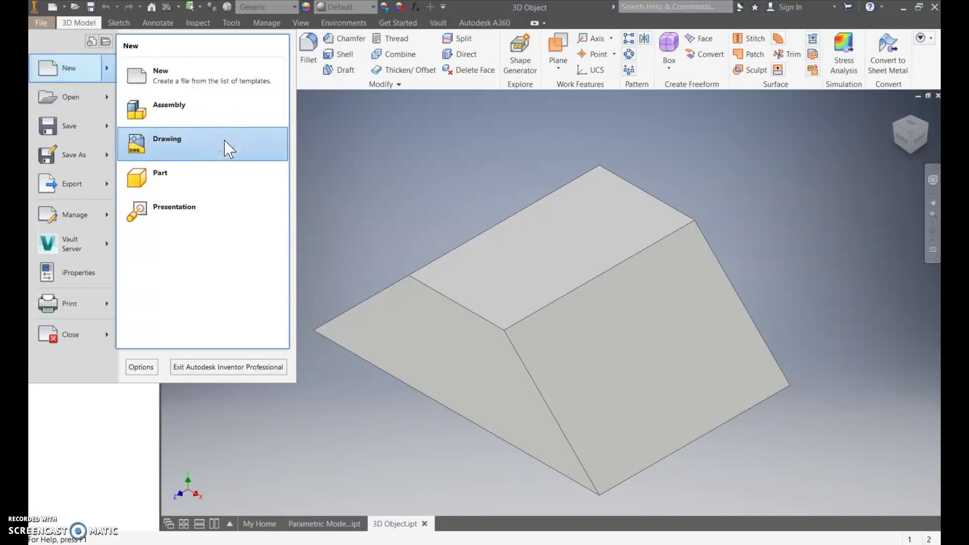
left_click(225, 146)
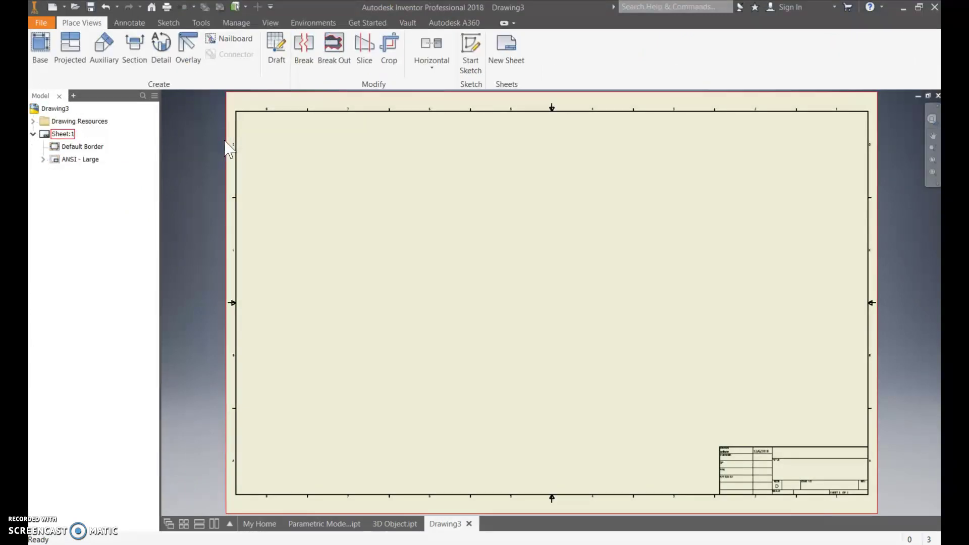
left_click(218, 142)
left_click(297, 116)
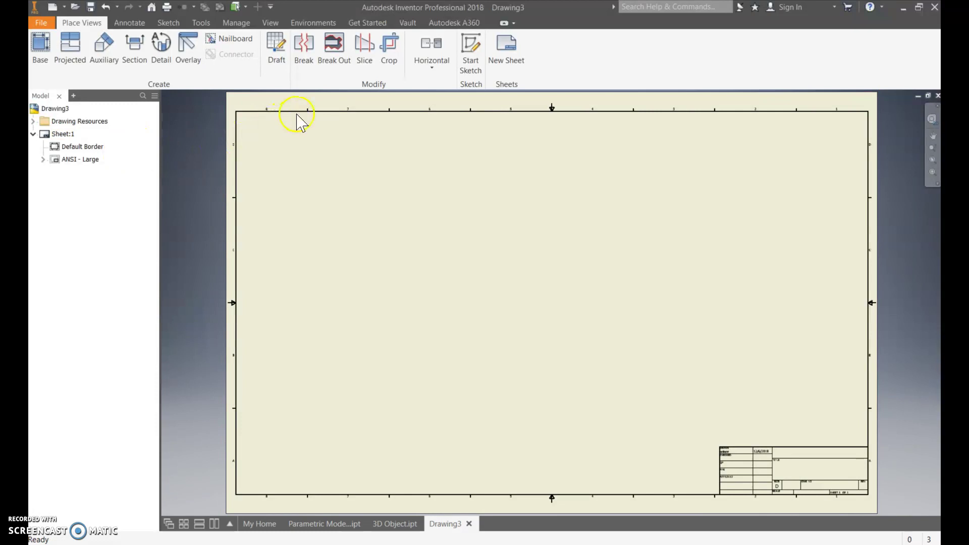
scroll(353, 119, "down", 1)
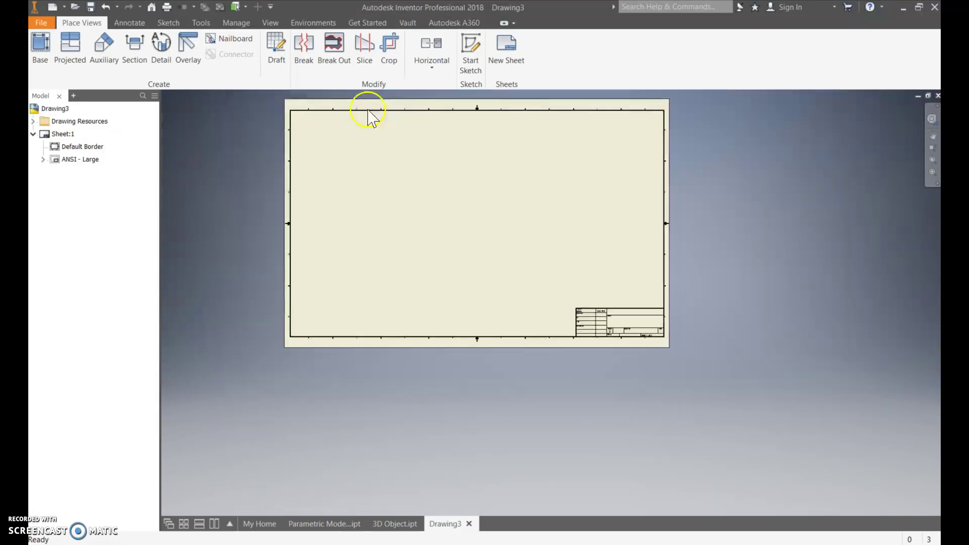
scroll(372, 120, "up", 5)
mouse_move(600, 156)
middle_mouse_down()
mouse_move(472, 156)
mouse_move(400, 174)
middle_mouse_up()
middle_click(395, 167)
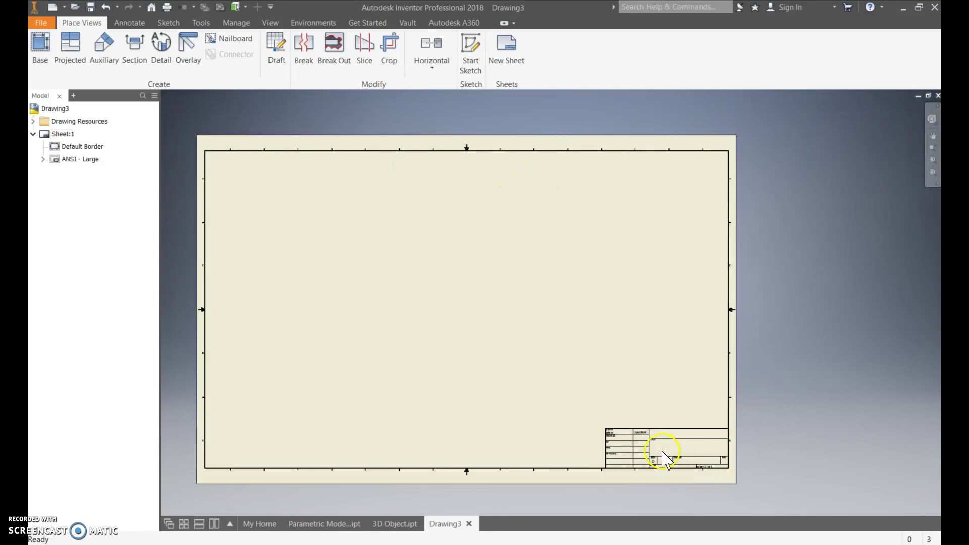
scroll(666, 459, "up", 3)
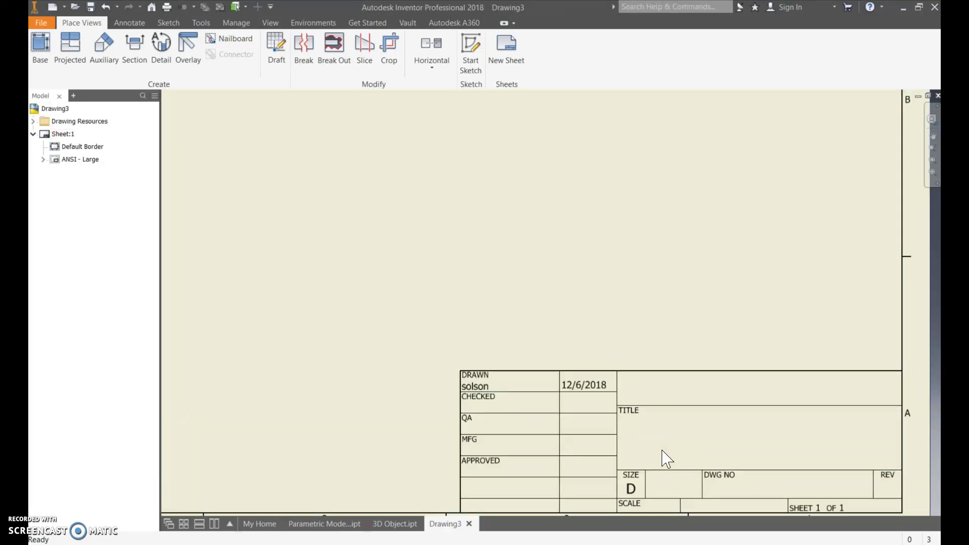
middle_click_drag(661, 459, 543, 315)
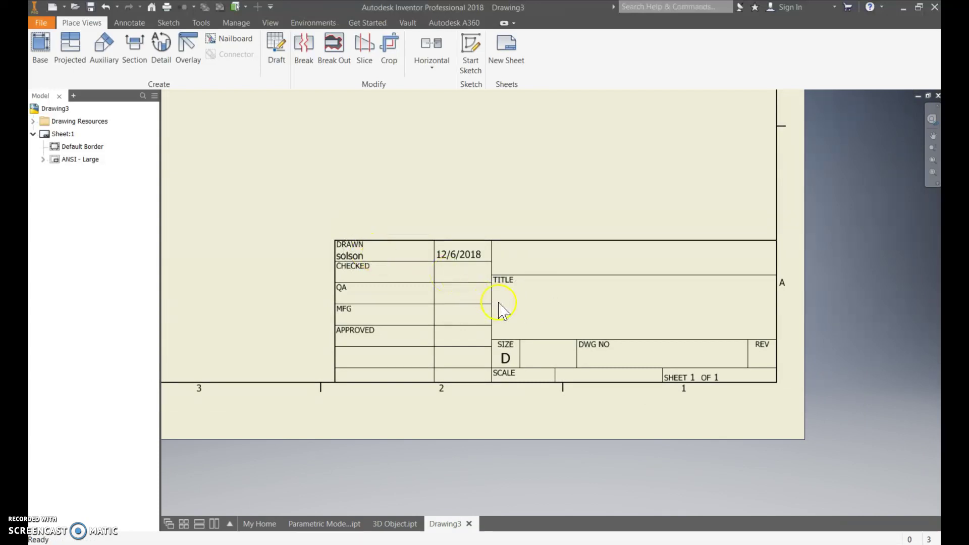
left_click(574, 258)
scroll(262, 222, "up", 2)
mouse_move(263, 216)
middle_mouse_down()
mouse_move(520, 346)
mouse_move(528, 364)
mouse_move(559, 354)
middle_mouse_up()
scroll(523, 357, "down", 1)
scroll(523, 353, "up", 5)
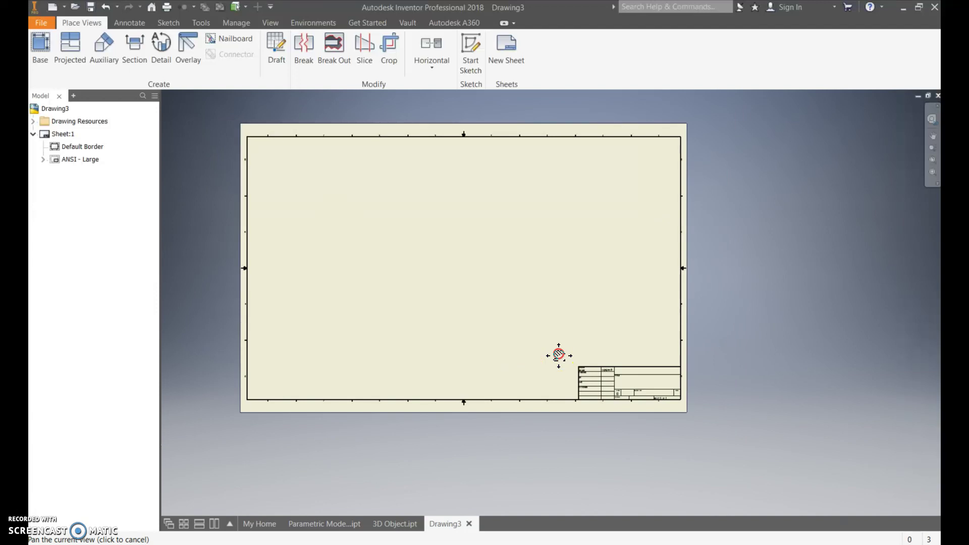
scroll(429, 317, "down", 3)
scroll(429, 316, "up", 2)
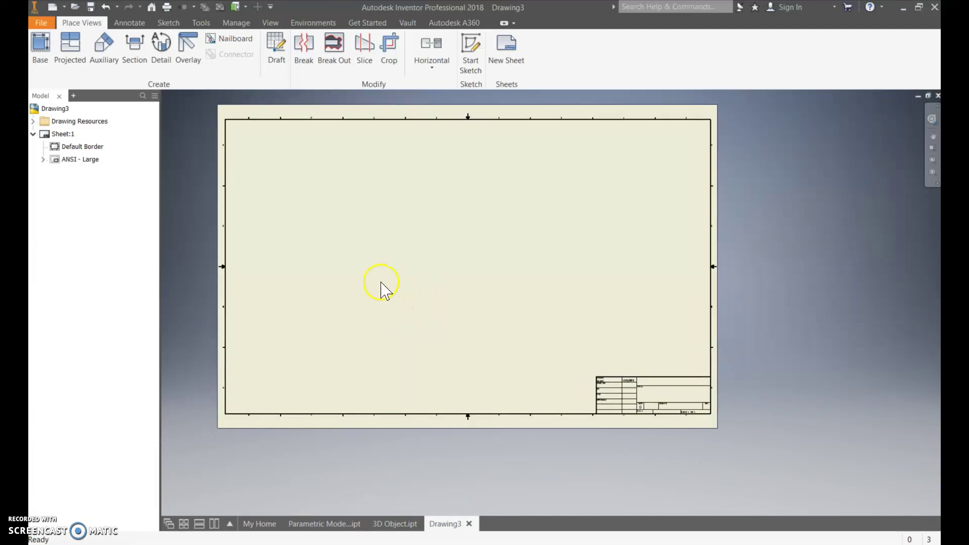
left_click(39, 59)
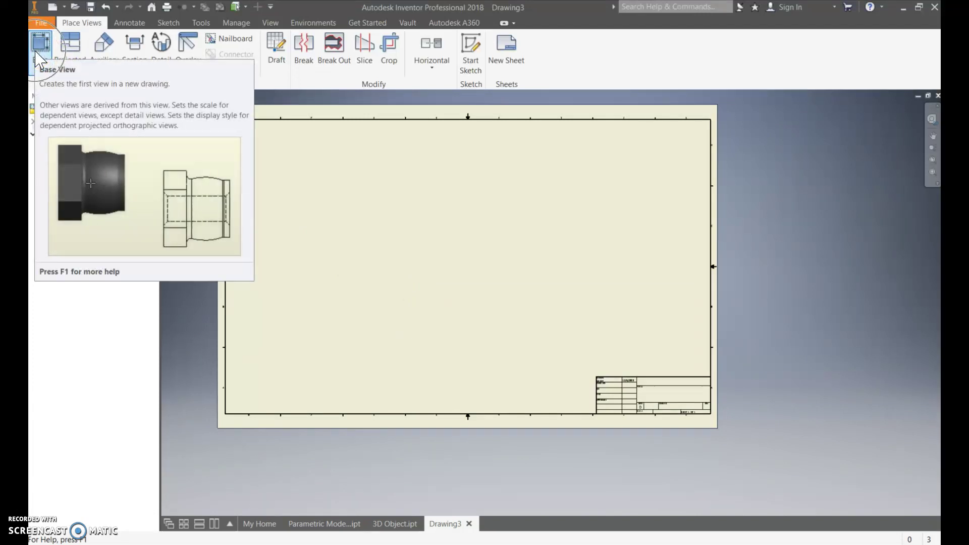
Step: Start a base view, nudge its preview up-right, and set the orientation back to front
left_click(70, 31)
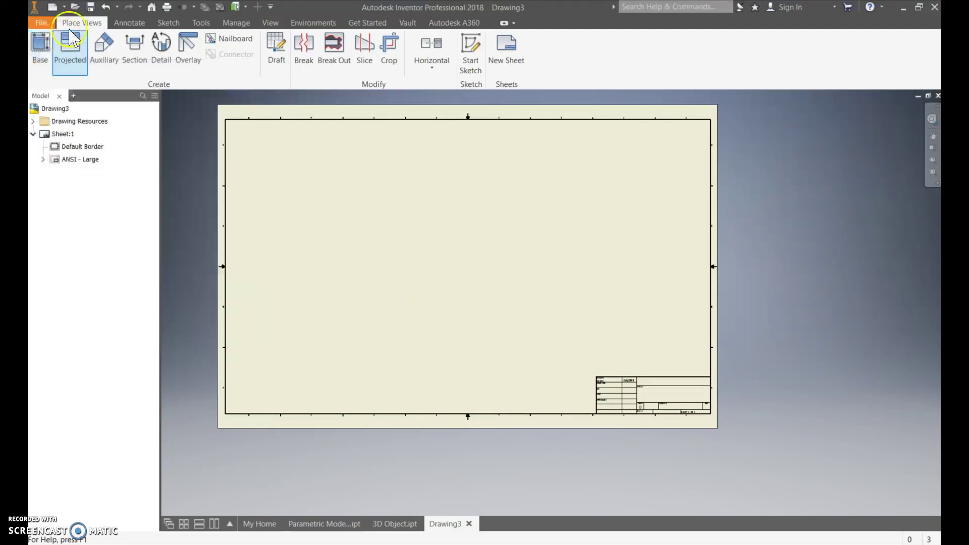
left_click(51, 52)
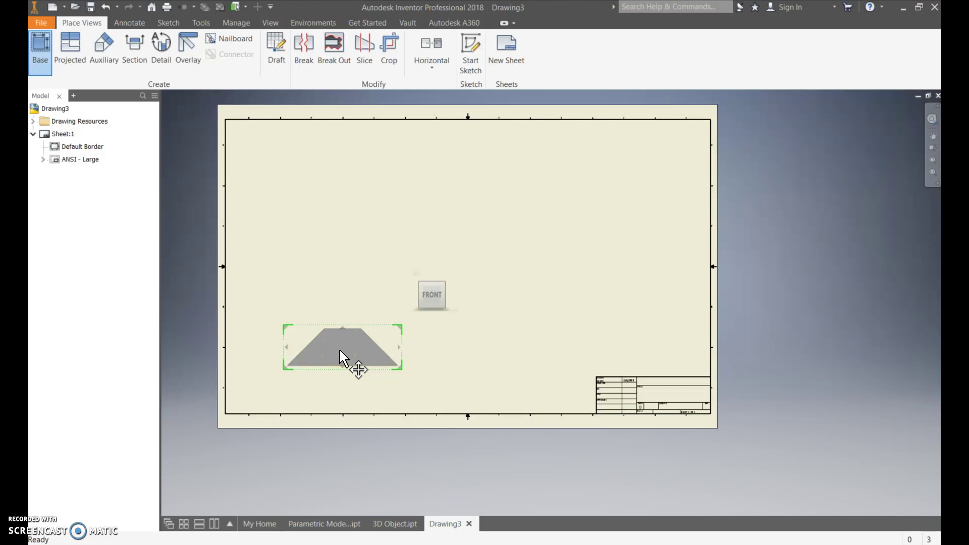
left_click_drag(347, 337, 390, 314)
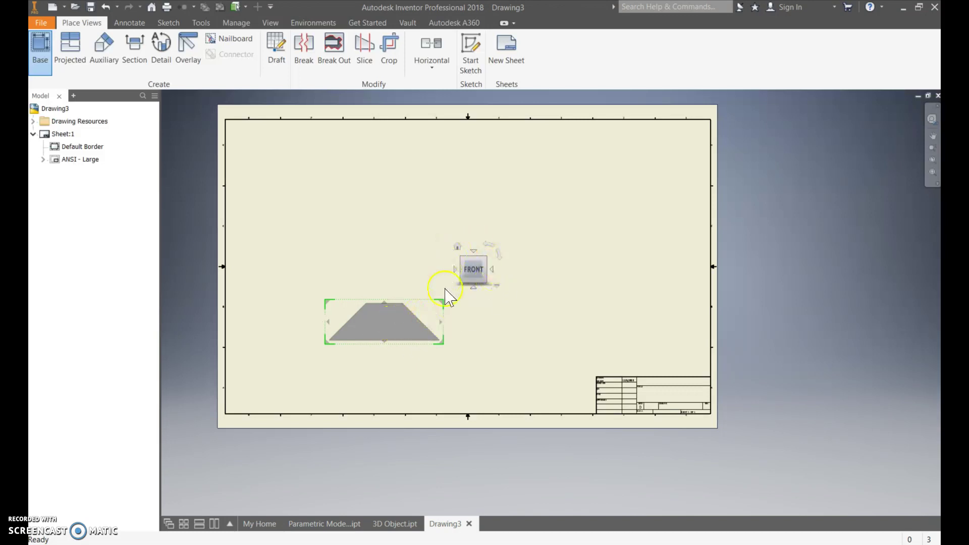
left_click(469, 259)
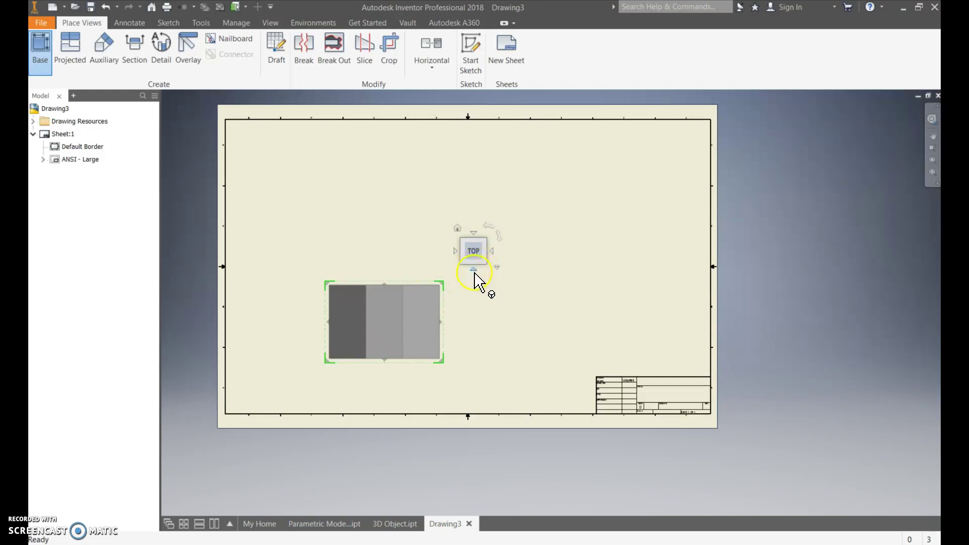
left_click(474, 271)
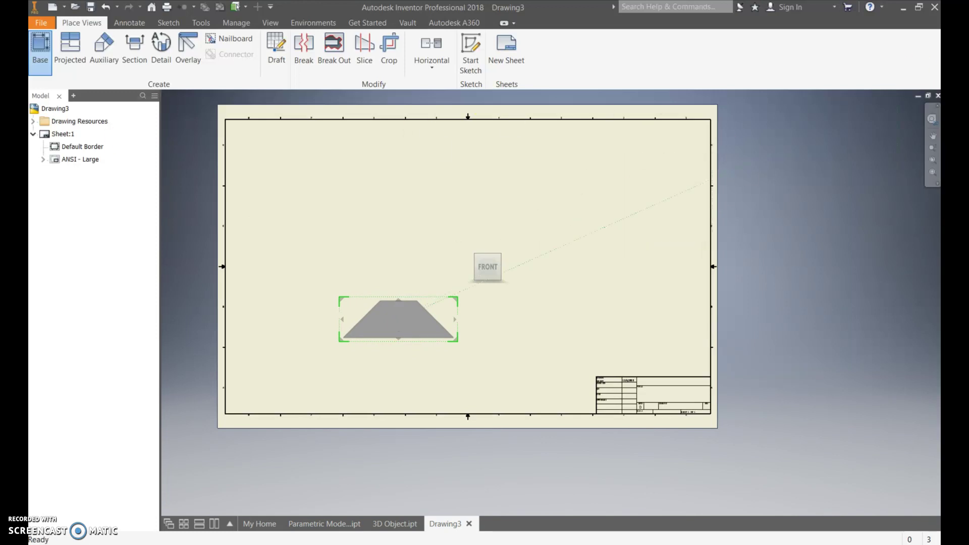
Step: Place the front base view and project a top view above it
mouse_move(939, 40)
left_mouse_down()
mouse_move(753, 104)
mouse_move(726, 123)
left_mouse_up()
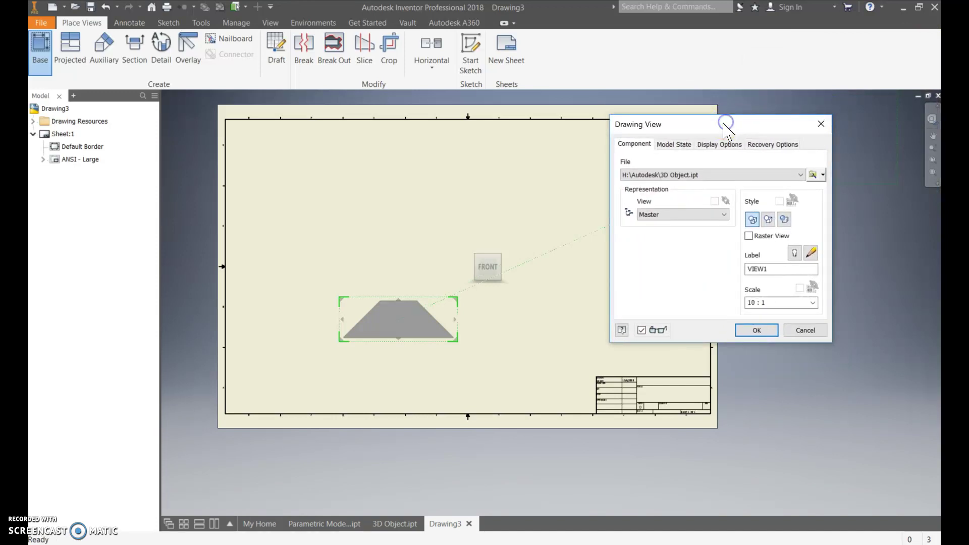
left_click(393, 332)
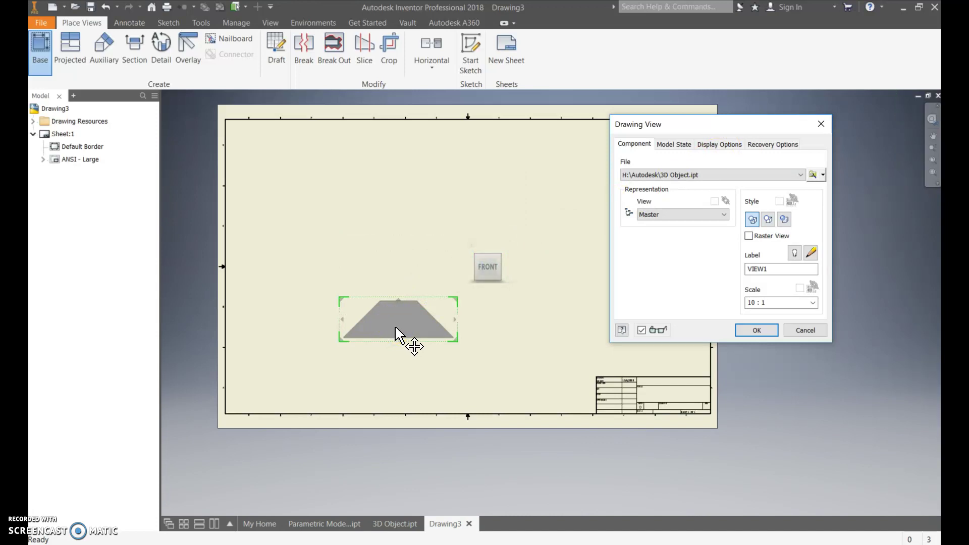
left_click_drag(395, 328, 403, 187)
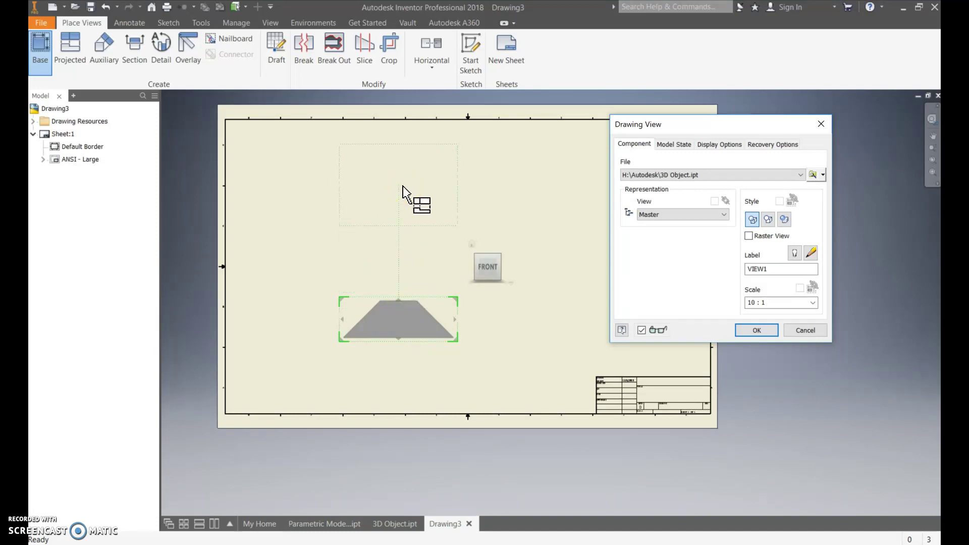
left_click(402, 190)
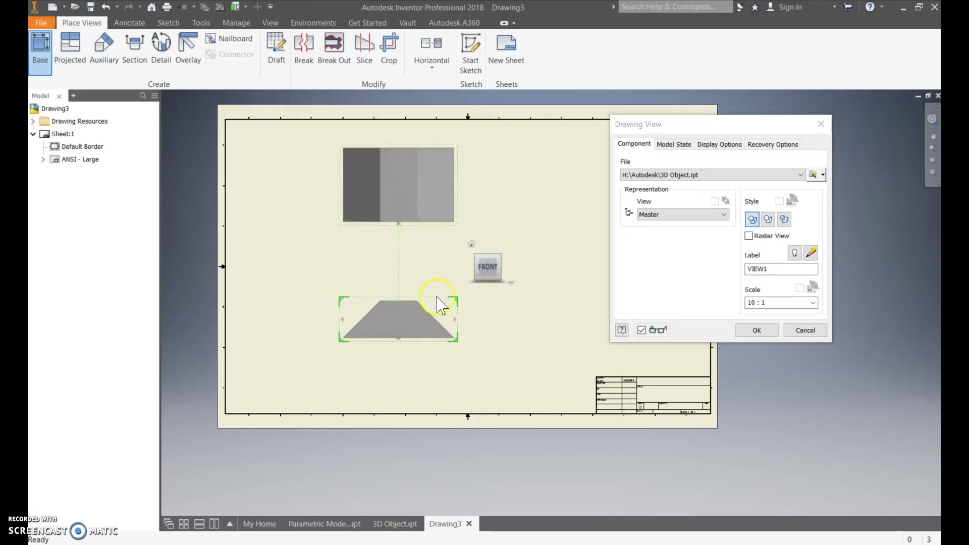
Step: Project a side view right of the trapezoid and an isometric view at upper right
left_click(580, 318)
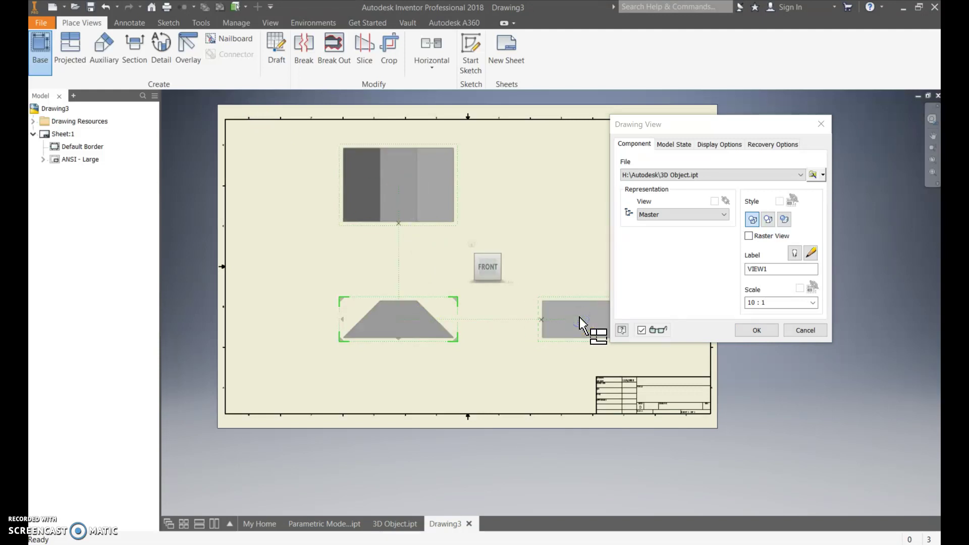
left_click_drag(706, 126, 754, 139)
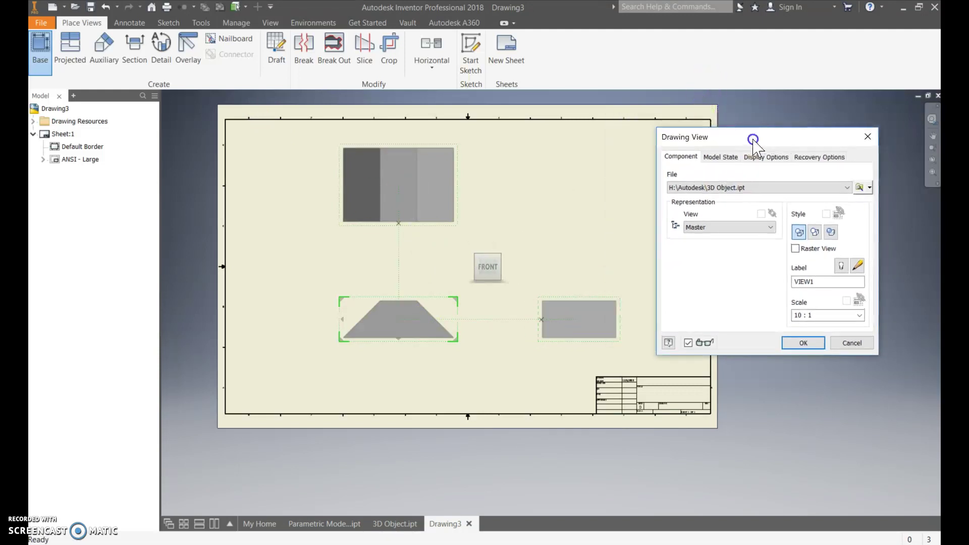
left_click(360, 320)
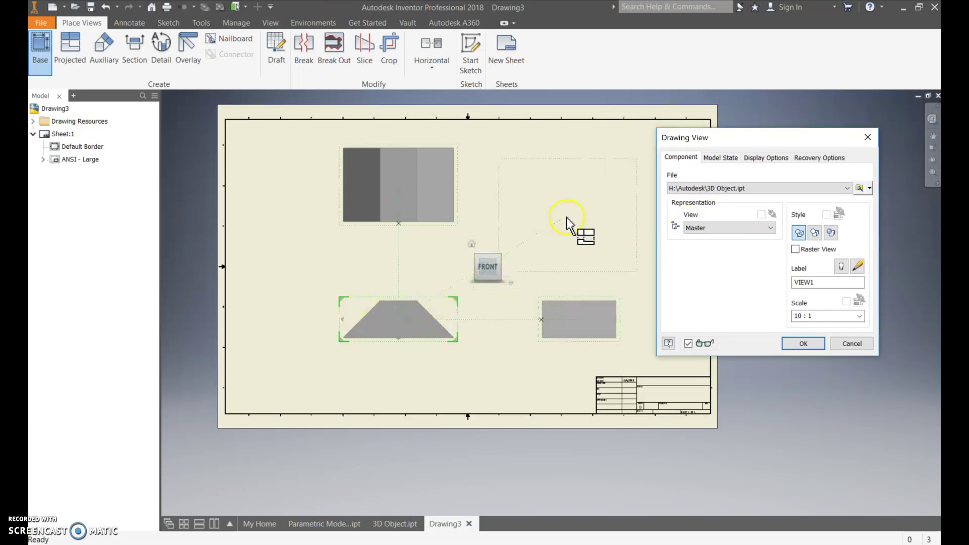
left_click(579, 201)
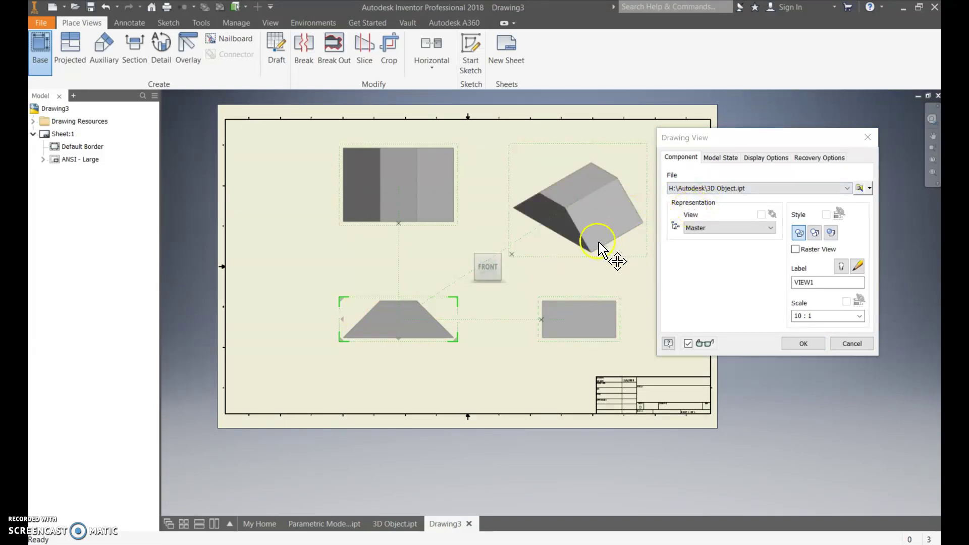
left_click(555, 250)
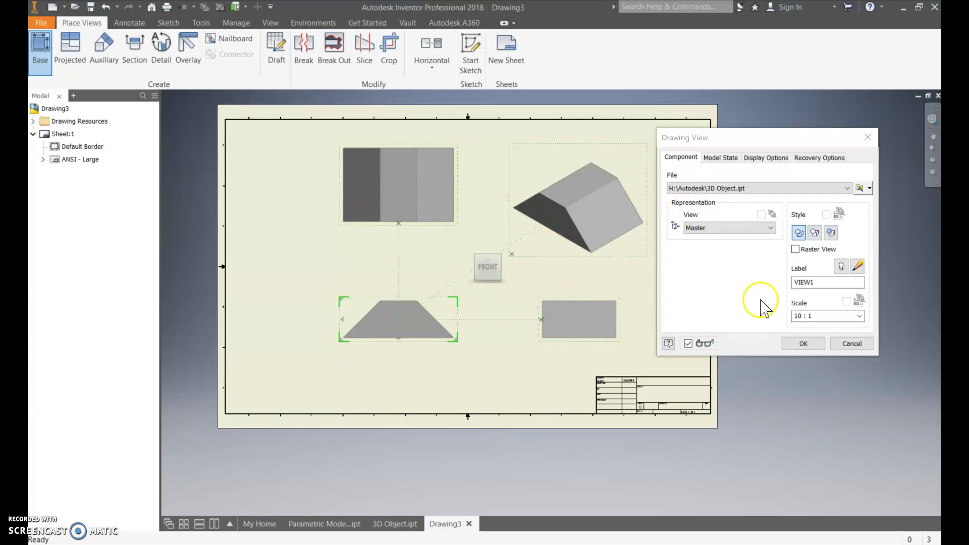
left_click(849, 315)
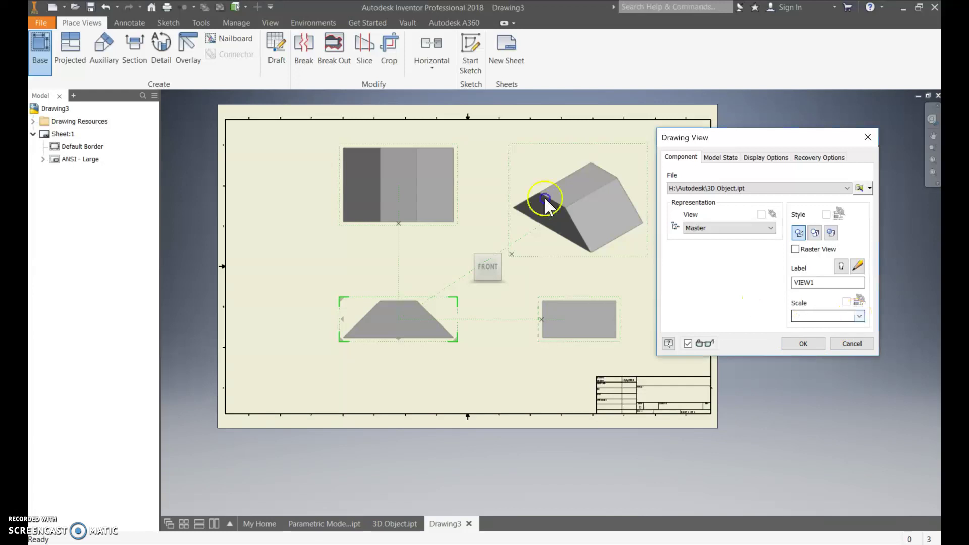
left_click(859, 316)
left_click(838, 375)
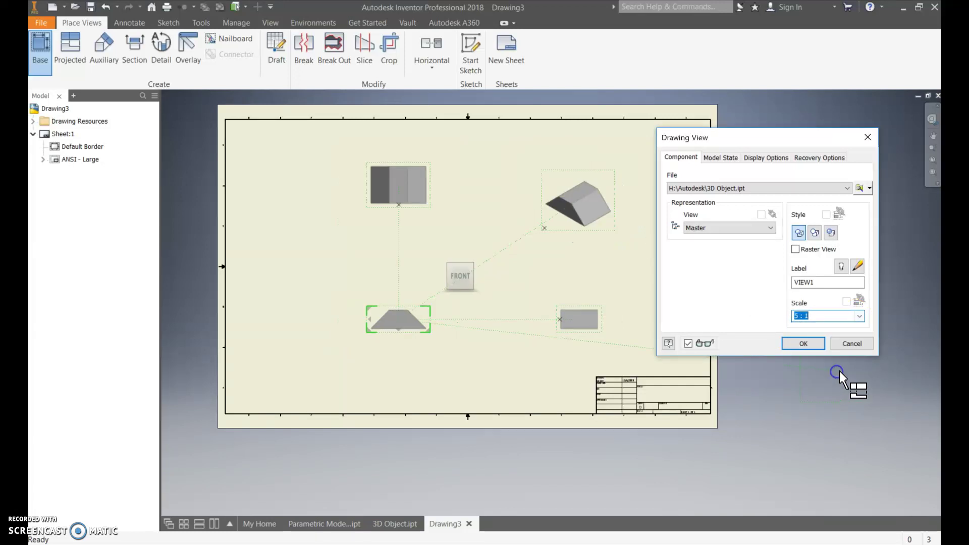
left_click(861, 316)
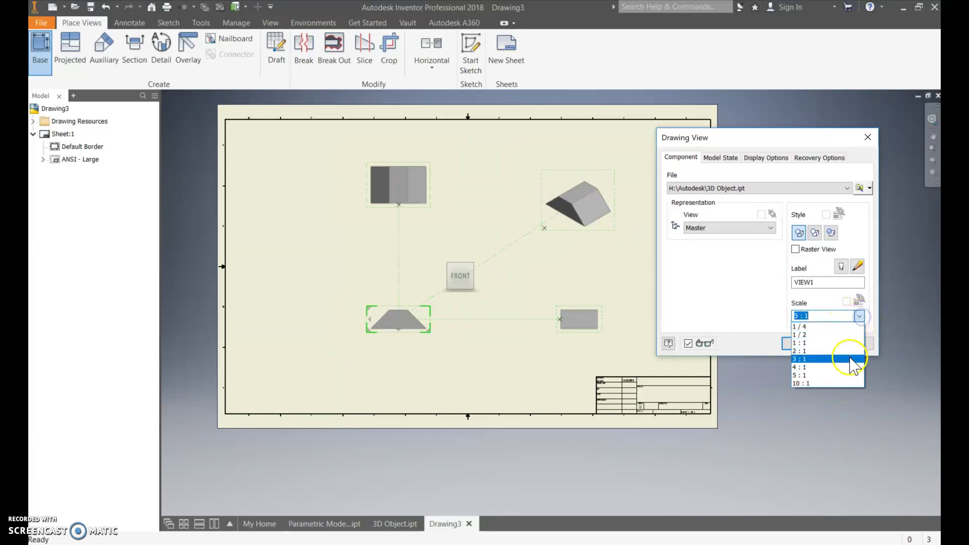
left_click(858, 371)
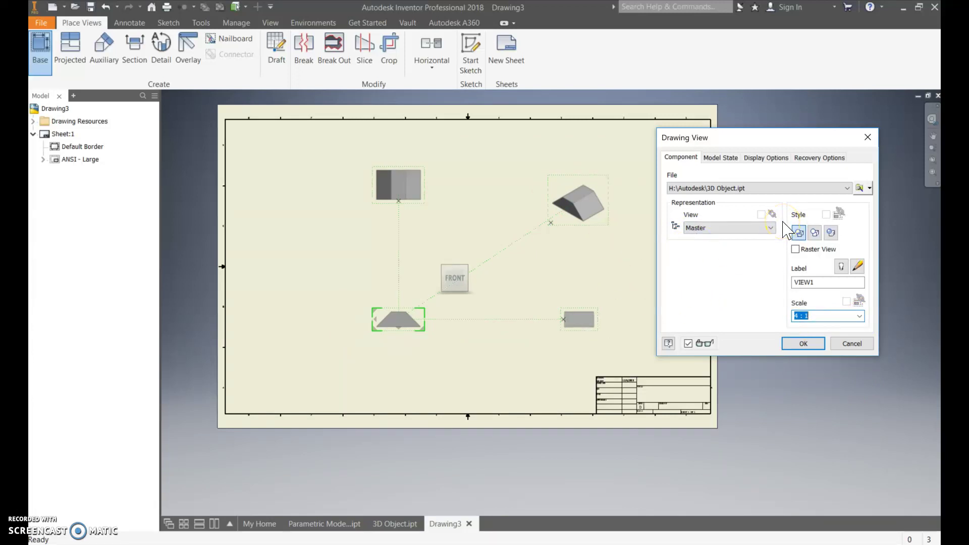
left_click(860, 316)
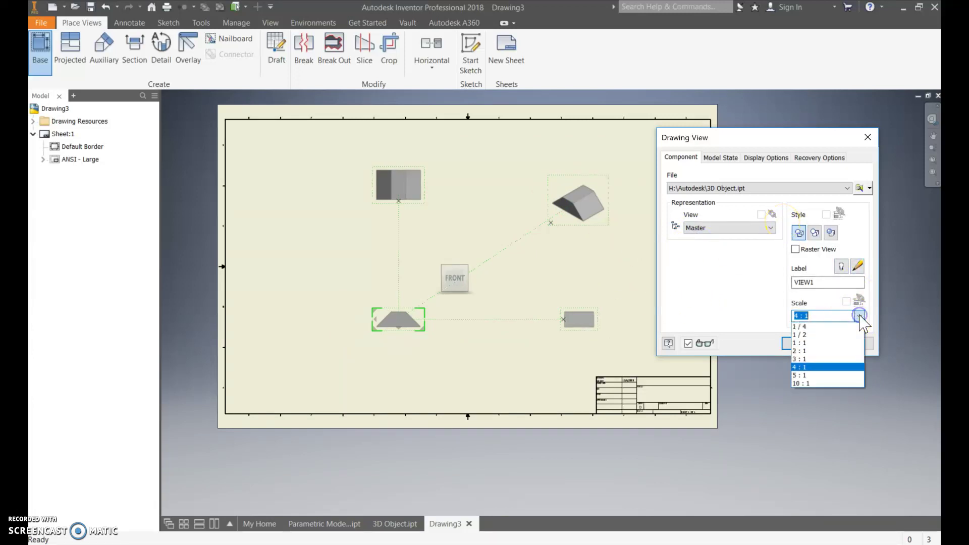
left_click(853, 383)
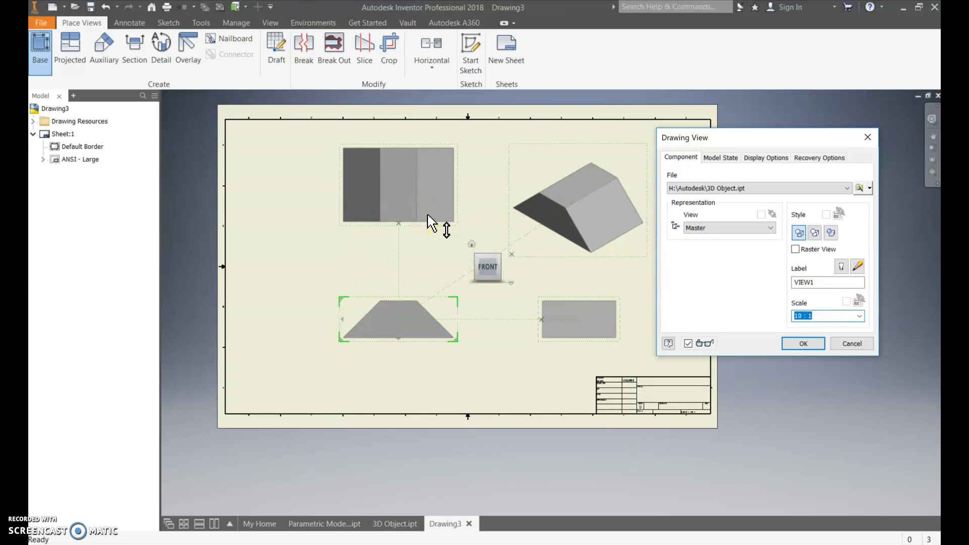
Step: Confirm the Drawing View dialog to create the four views at 10 : 1 scale
left_click(356, 293)
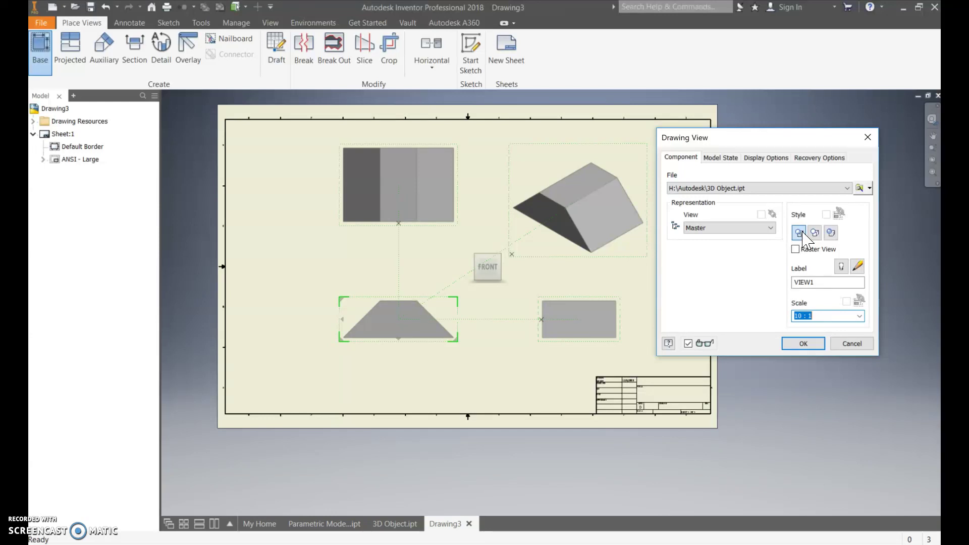
left_click(802, 342)
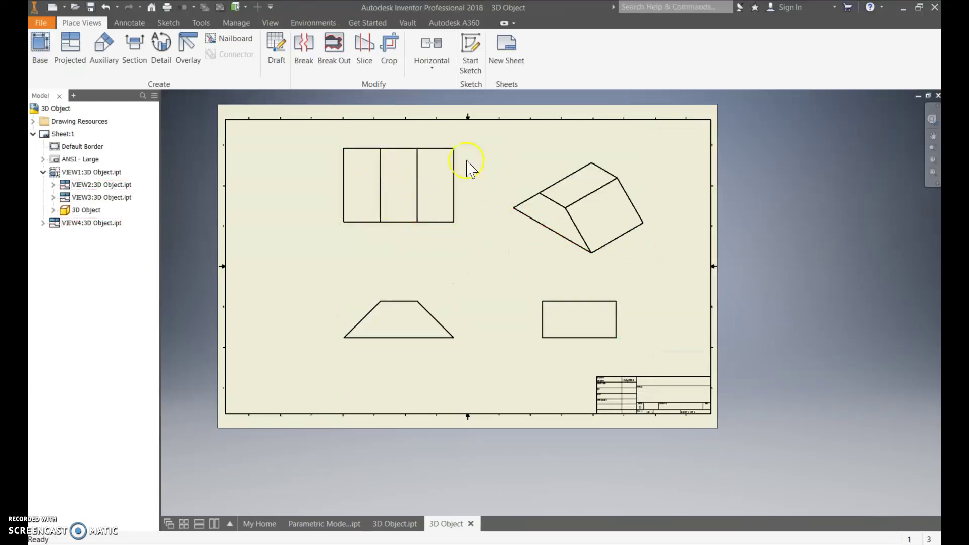
Step: Set the isometric view VIEW4 to the Shaded style in its Drawing View settings
left_click(374, 153)
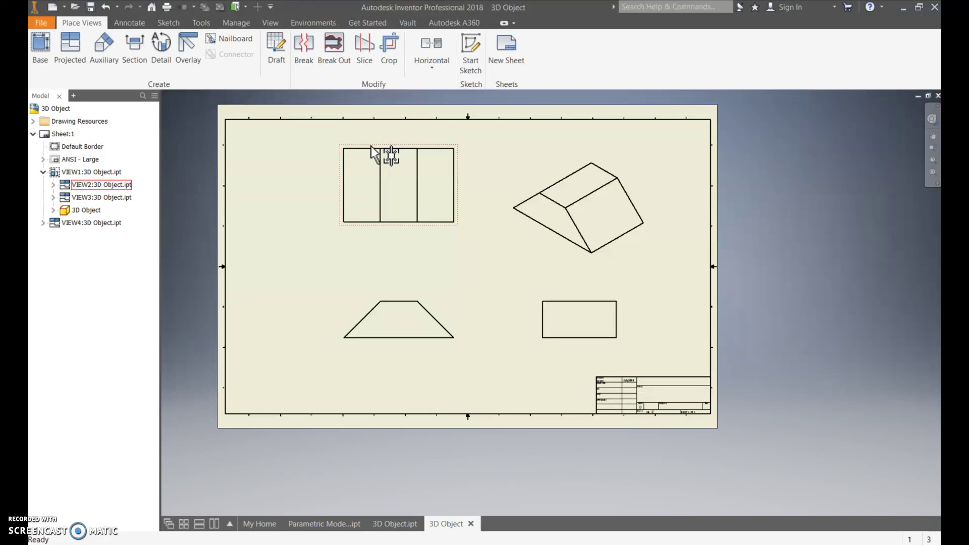
left_click(555, 174)
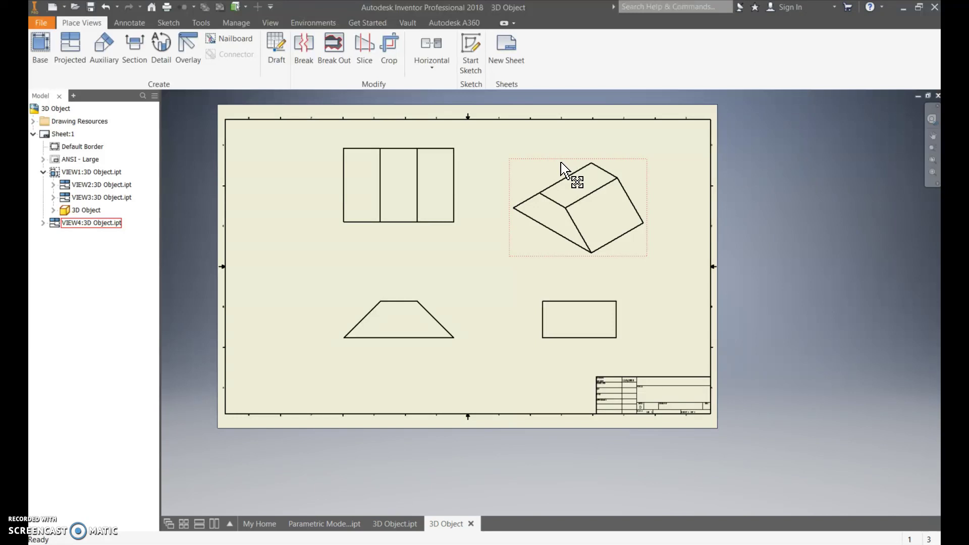
left_click(503, 181)
left_click(515, 178)
double_click(538, 170)
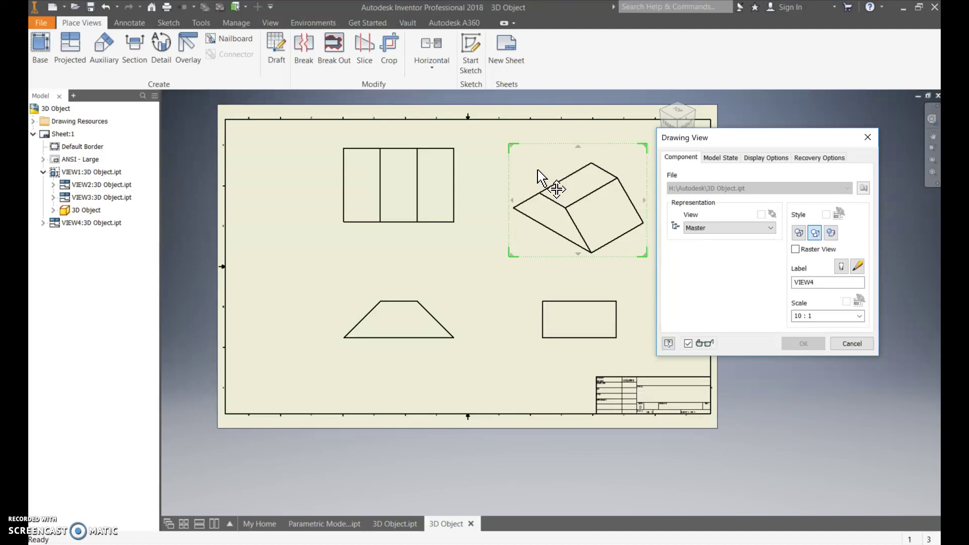
left_click(838, 238)
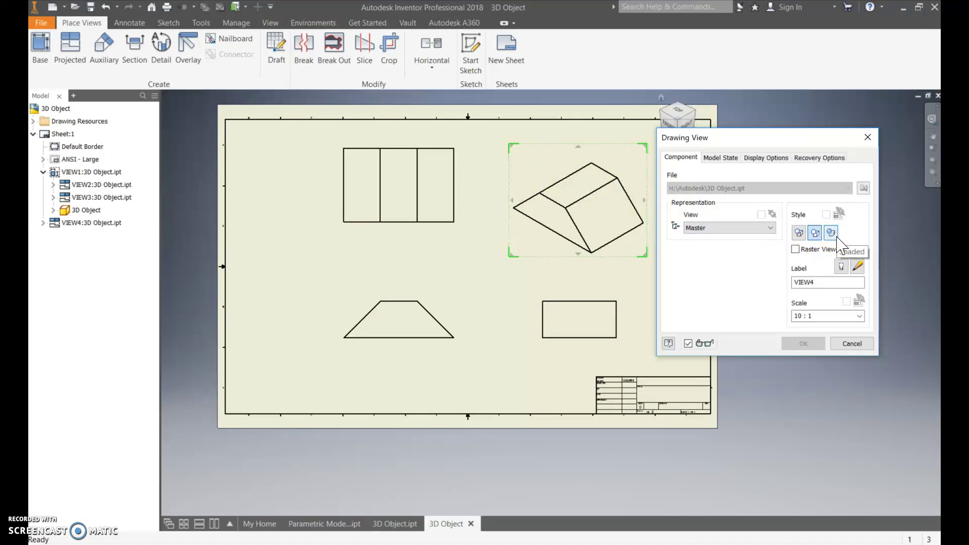
left_click(838, 241)
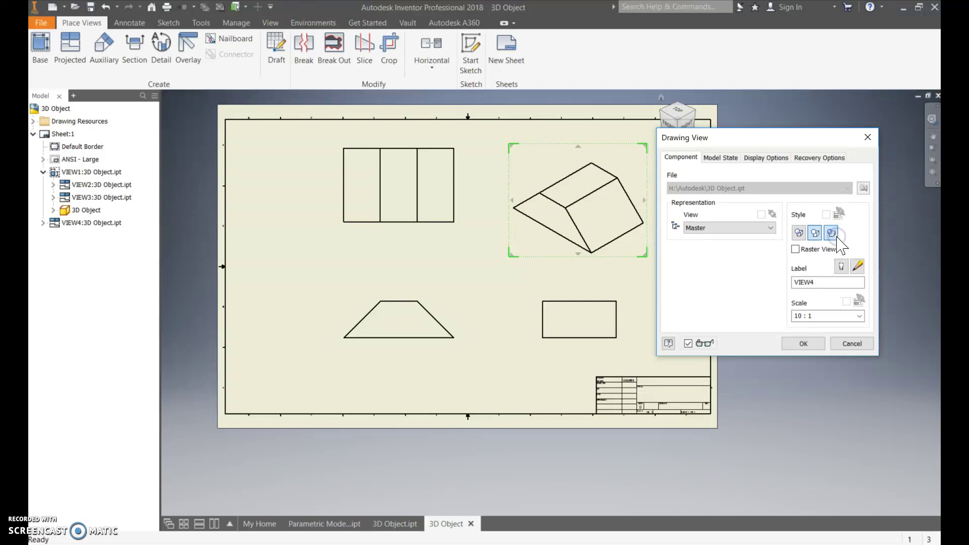
left_click(820, 345)
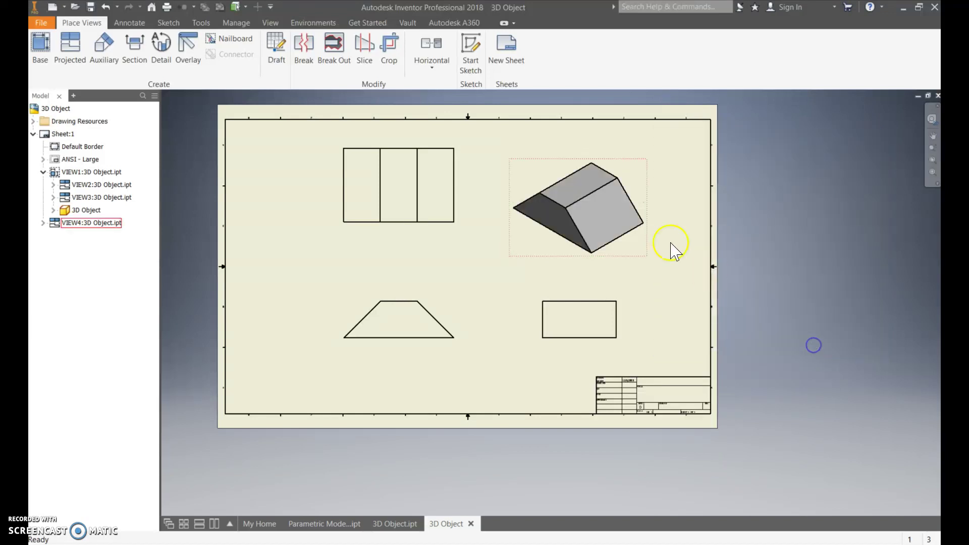
Step: Drag the three-panel top view lower, nearer the trapezoid view
left_click(578, 215)
left_click(405, 234)
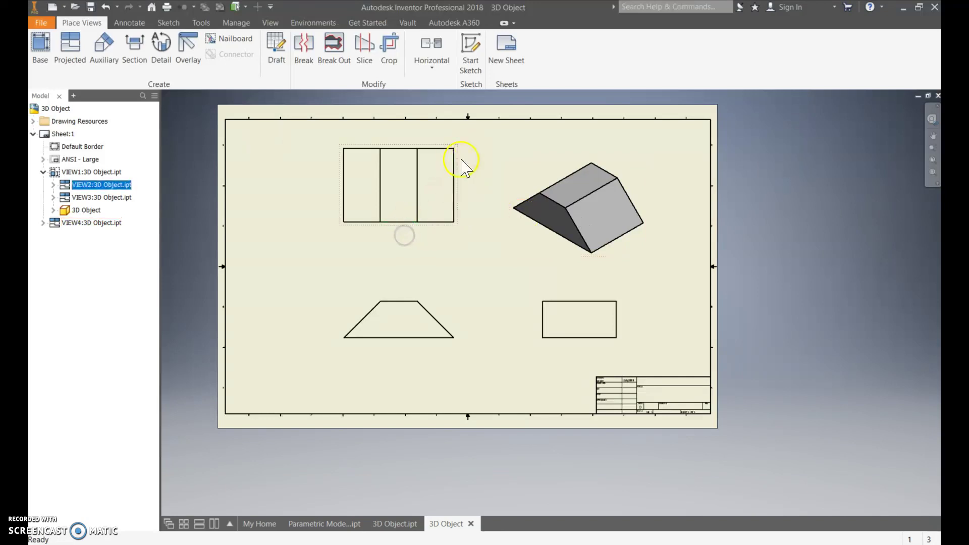
left_click_drag(462, 160, 460, 188)
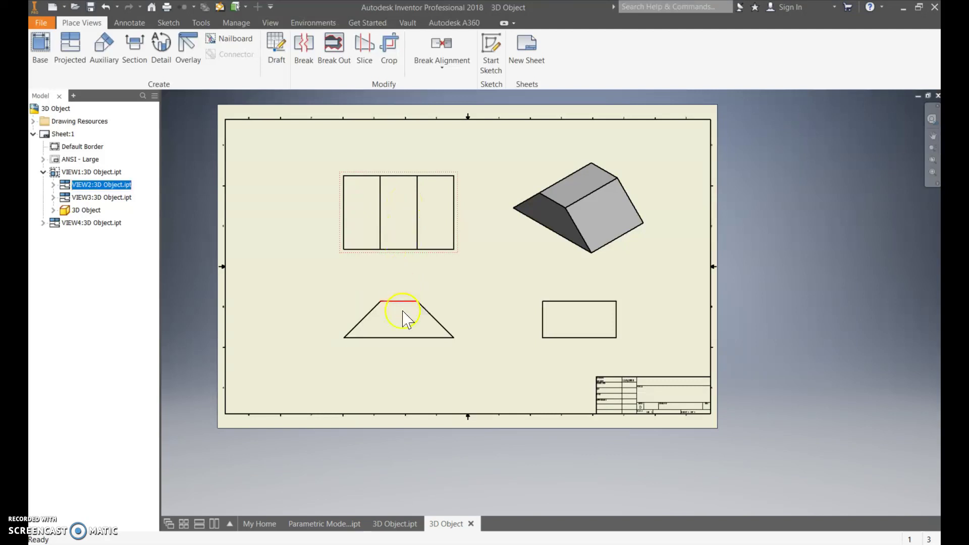
Step: Select the isometric and top views in turn to check the layout, then clear the selection
left_click(584, 313)
left_click(586, 207)
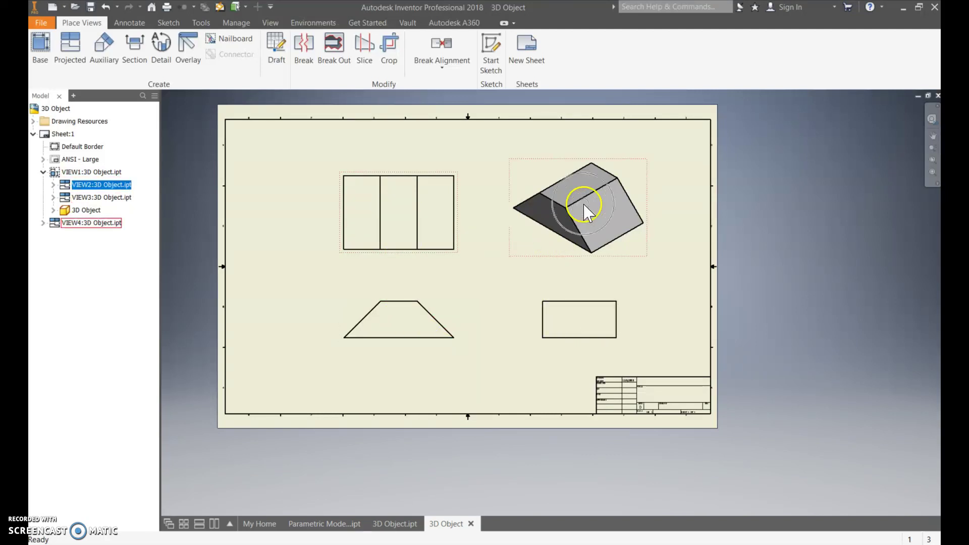
left_click(585, 218)
left_click(671, 227)
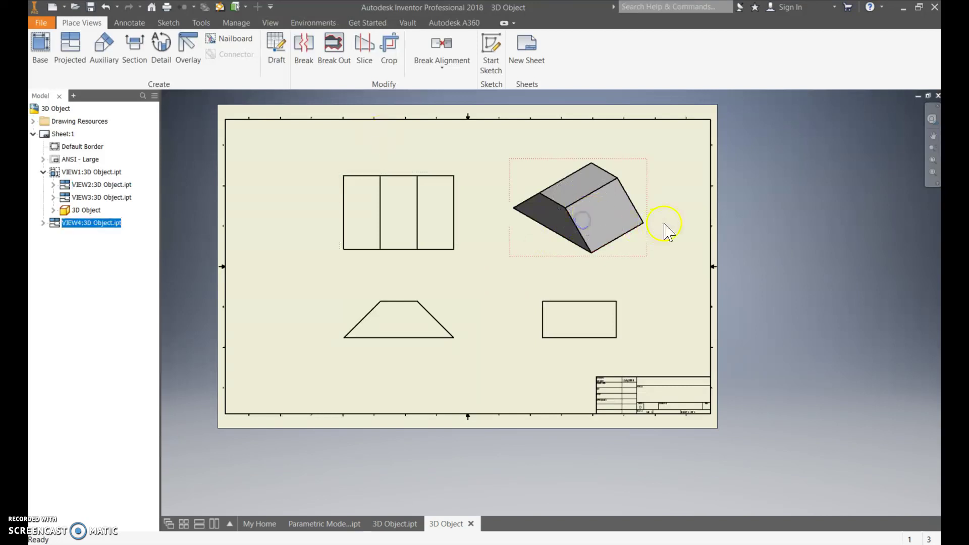
left_click(387, 224)
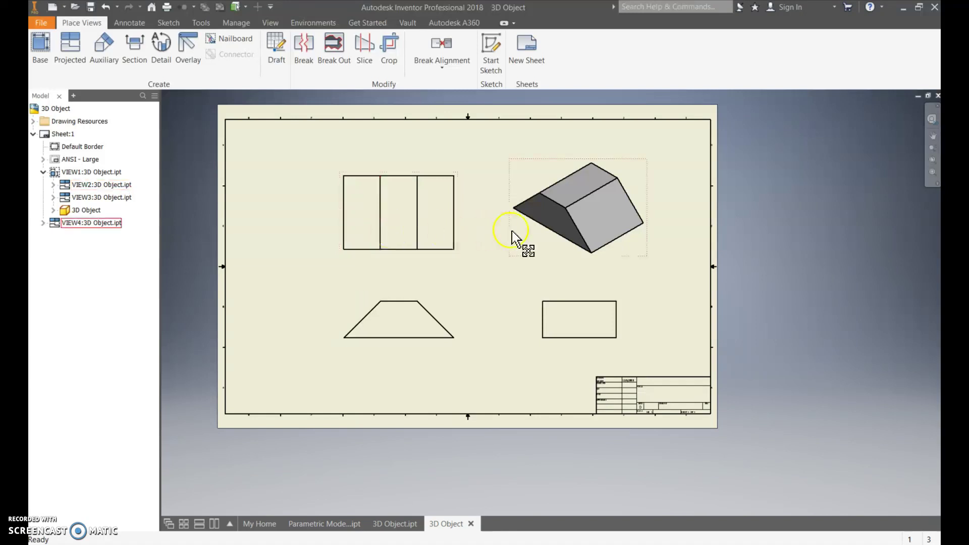
left_click(531, 230)
left_click(493, 253)
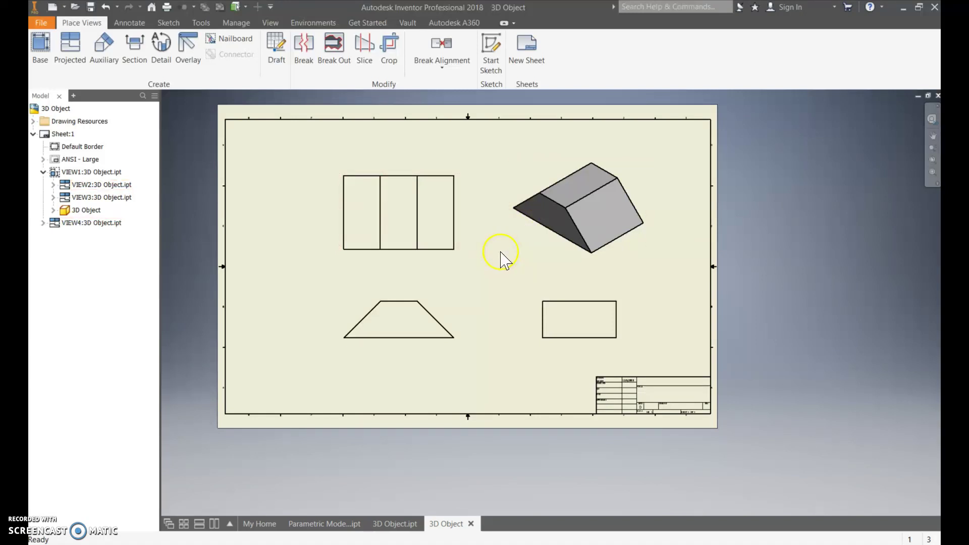